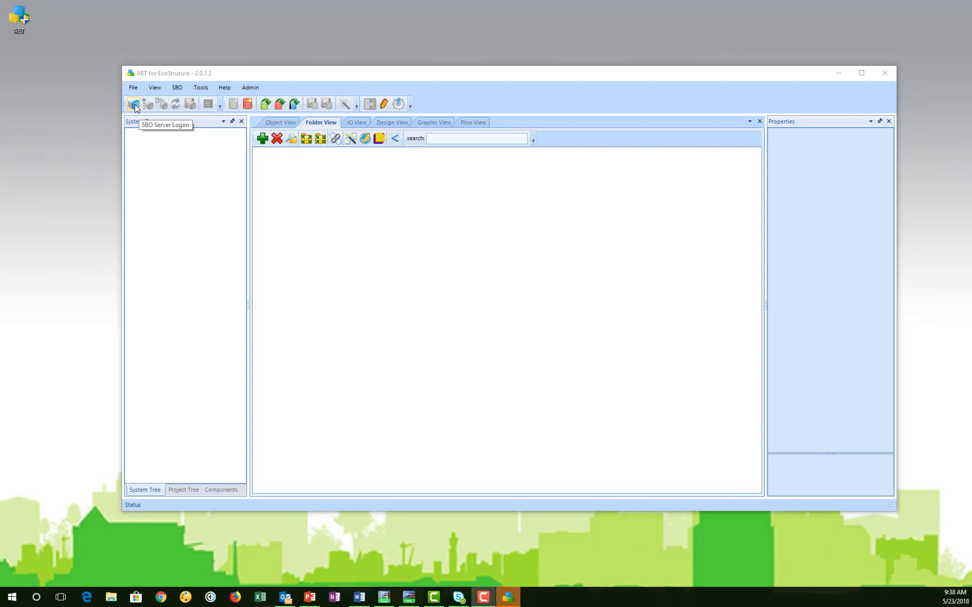
# - Attempt an SBO server logon with the address changed to localhost; it fails with a certificate warning
pyautogui.click(178, 89)
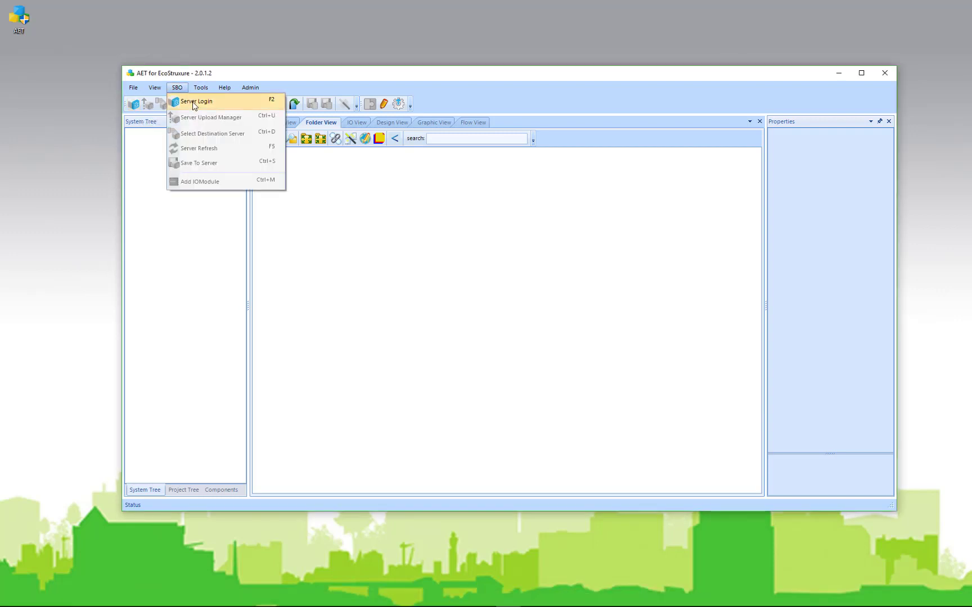
pyautogui.click(194, 103)
pyautogui.moveTo(132, 161); pyautogui.dragTo(307, 73)
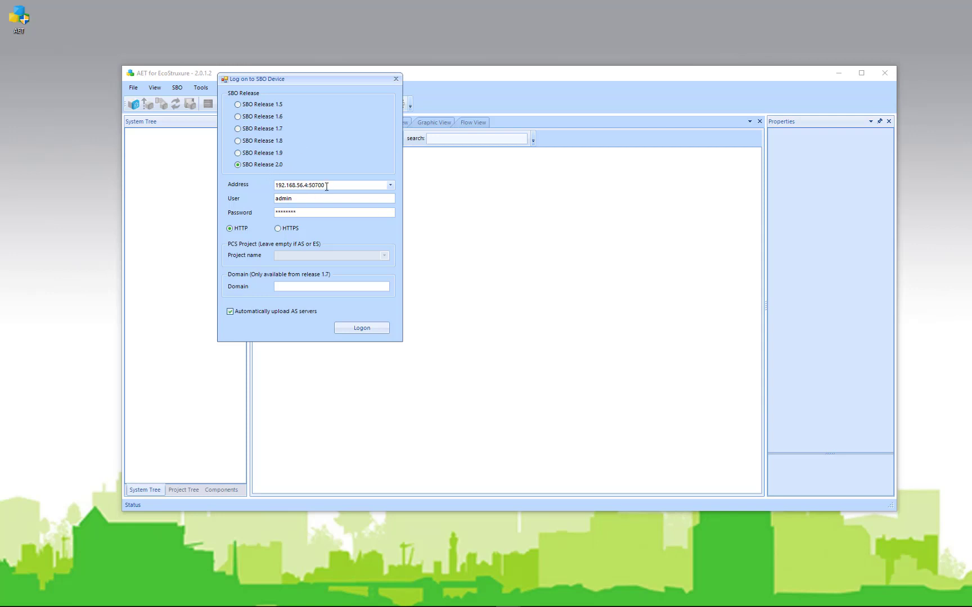
pyautogui.moveTo(326, 186); pyautogui.dragTo(264, 187)
pyautogui.write('localhost')
pyautogui.click(360, 328)
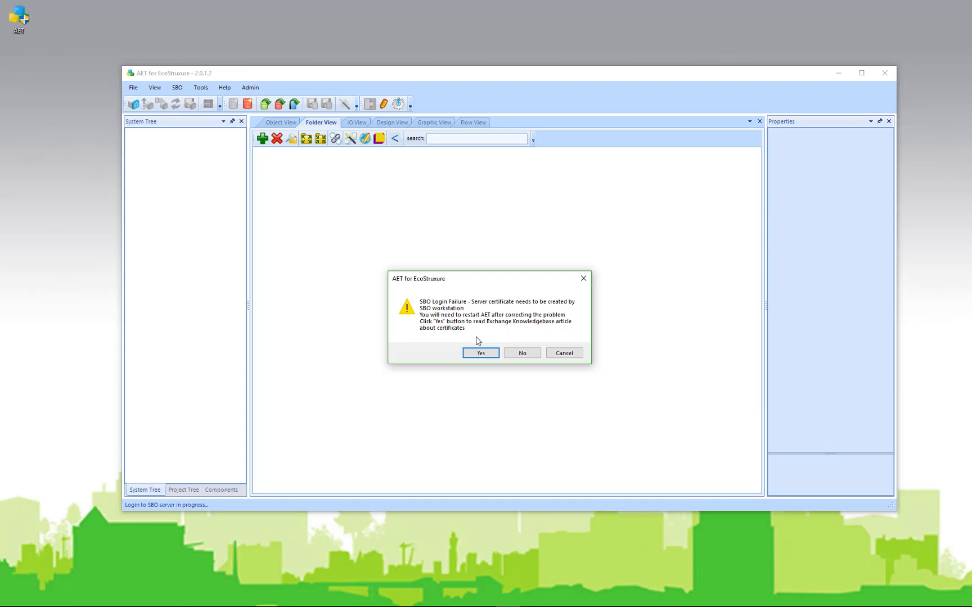
# - Answer No to the SBO Login Failure warning, skipping the certificate article
pyautogui.click(523, 353)
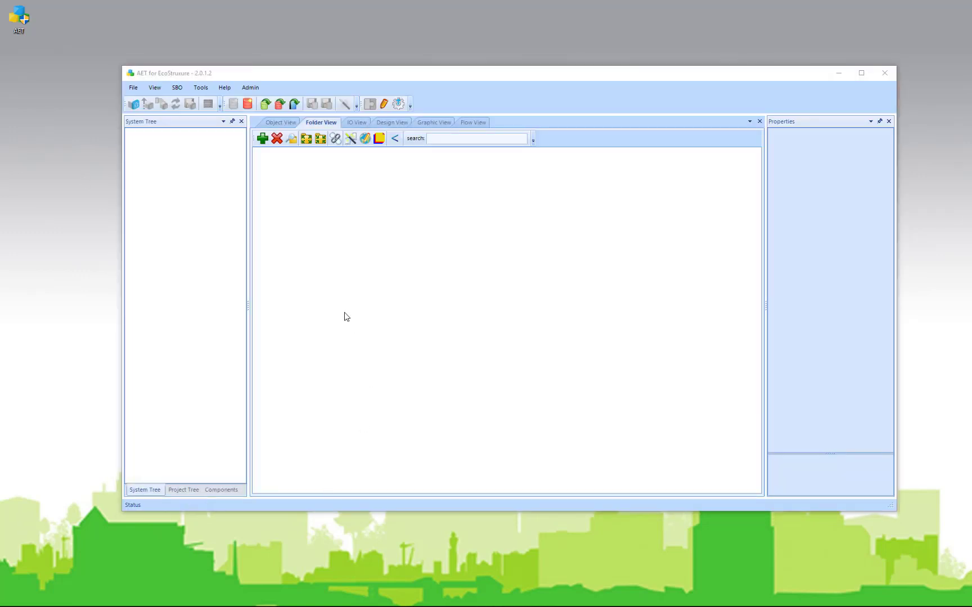
# - Log on to localhost using HTTP instead of HTTPS so Server 1 loads
pyautogui.click(134, 105)
pyautogui.moveTo(268, 35); pyautogui.dragTo(306, 38)
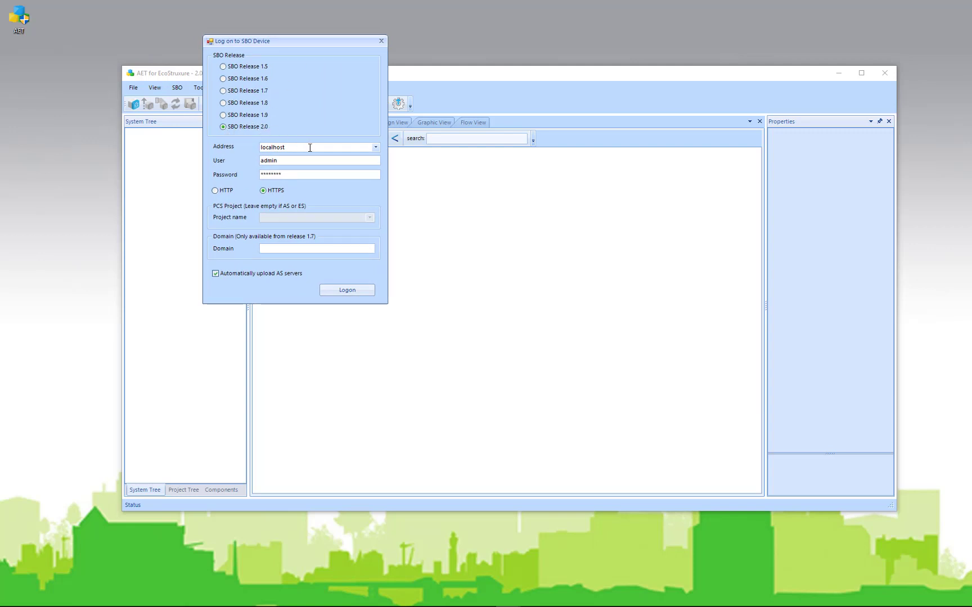
pyautogui.click(215, 192)
pyautogui.click(347, 290)
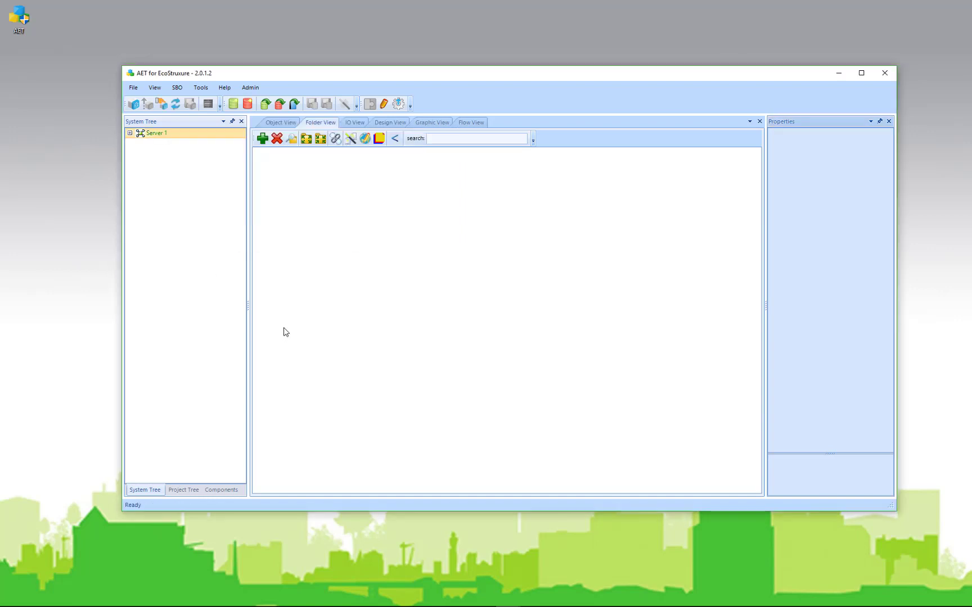
# - Expand Server 1, start a new logon with the localhost address selected, and switch to Project Configuration Tool
pyautogui.click(130, 134)
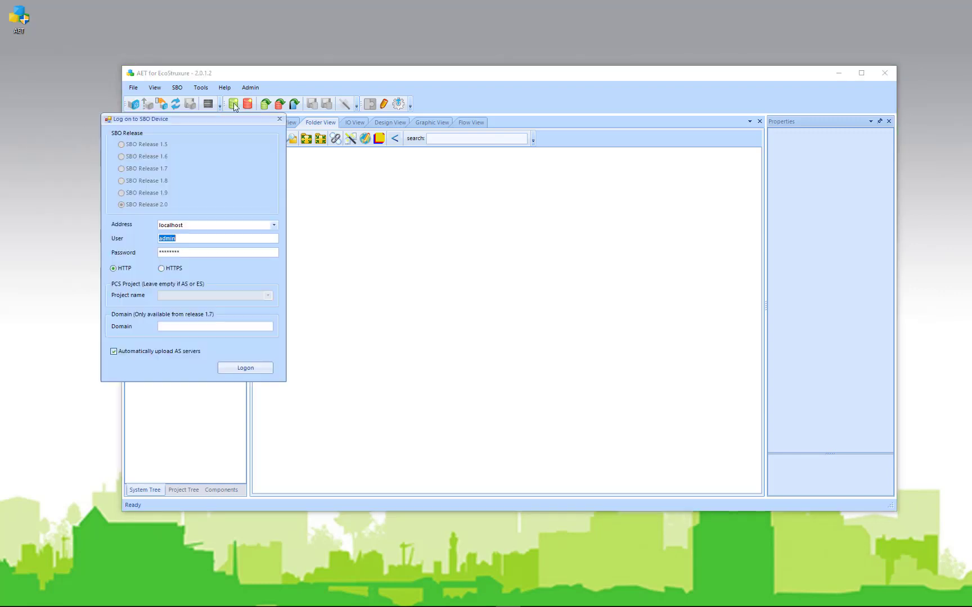
pyautogui.moveTo(254, 101); pyautogui.dragTo(313, 97)
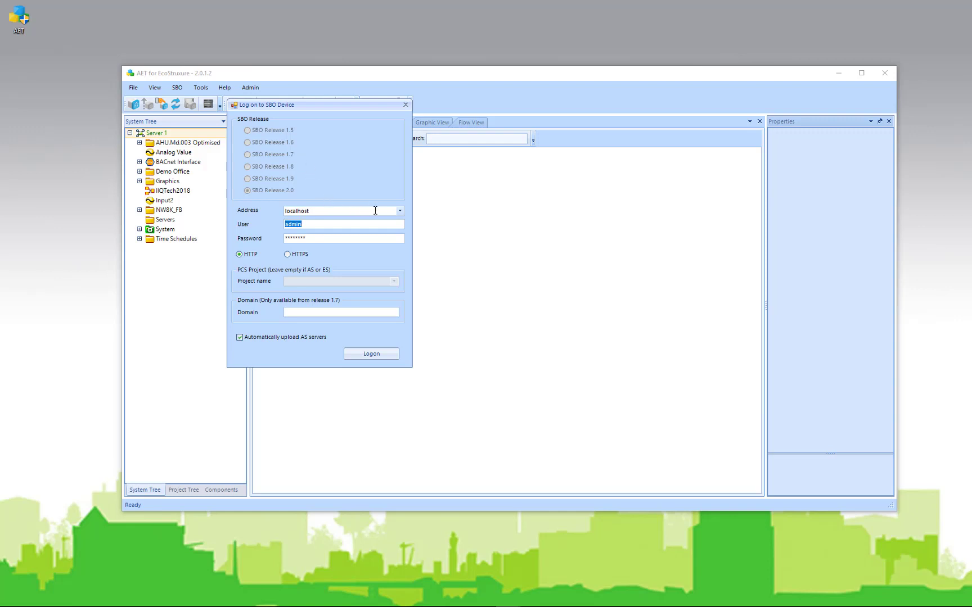
pyautogui.doubleClick(316, 212)
pyautogui.hotkey('alt', 'Tab')
pyautogui.moveTo(542, 87); pyautogui.dragTo(558, 84)
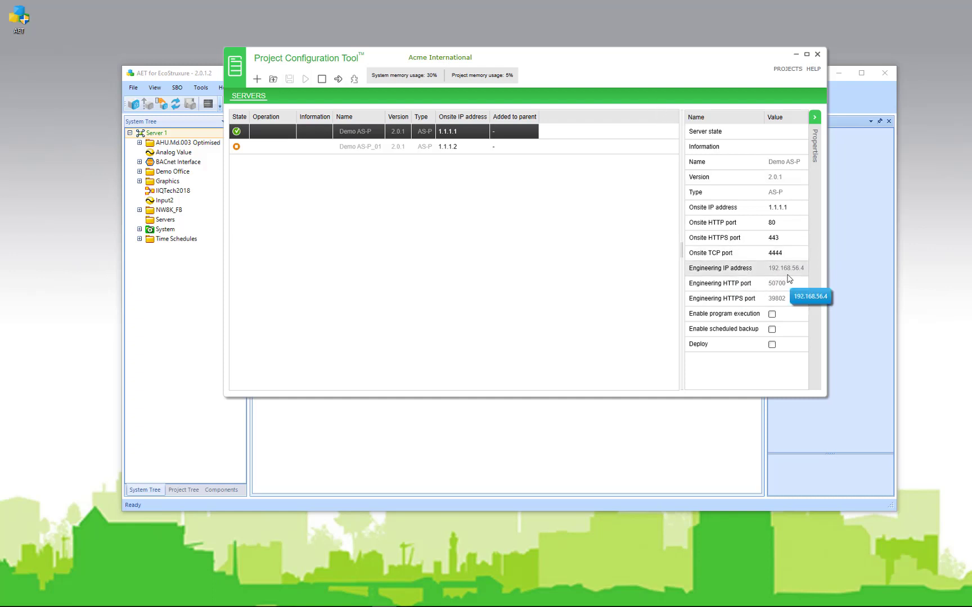
# - Check Demo AS-P's engineering IP 192.168.56.4 and HTTP port 50700, then move the window aside
pyautogui.click(736, 274)
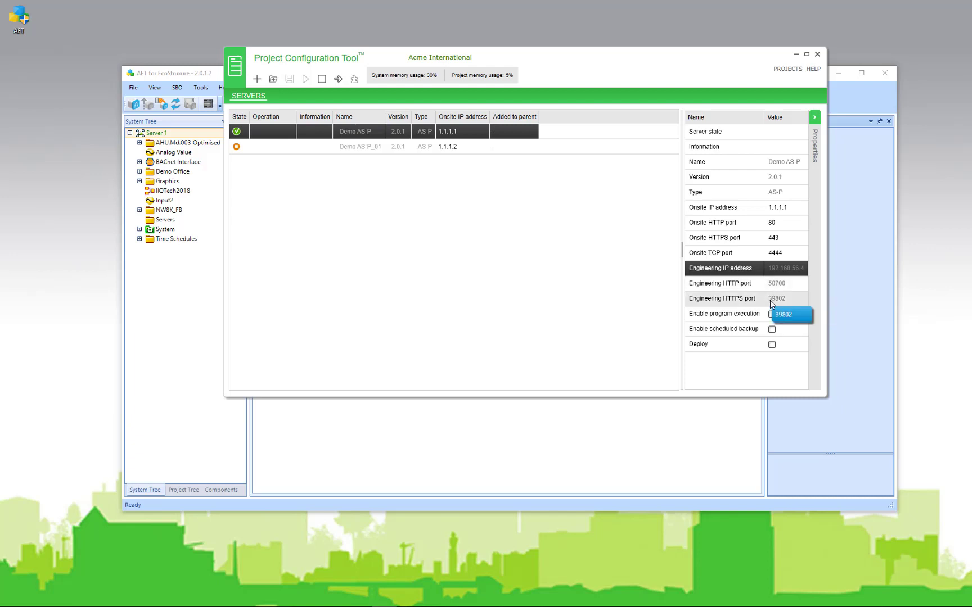
pyautogui.click(788, 288)
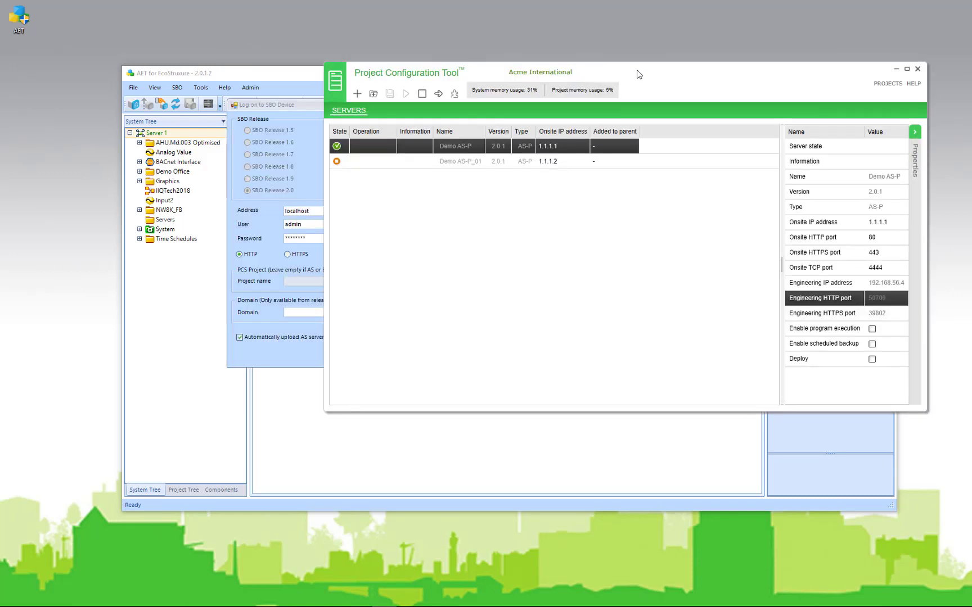
pyautogui.moveTo(545, 202); pyautogui.dragTo(318, 329)
# - Log on to Demo AS-P at 192.168.56.4:50700, starting its server upload
pyautogui.click(255, 219)
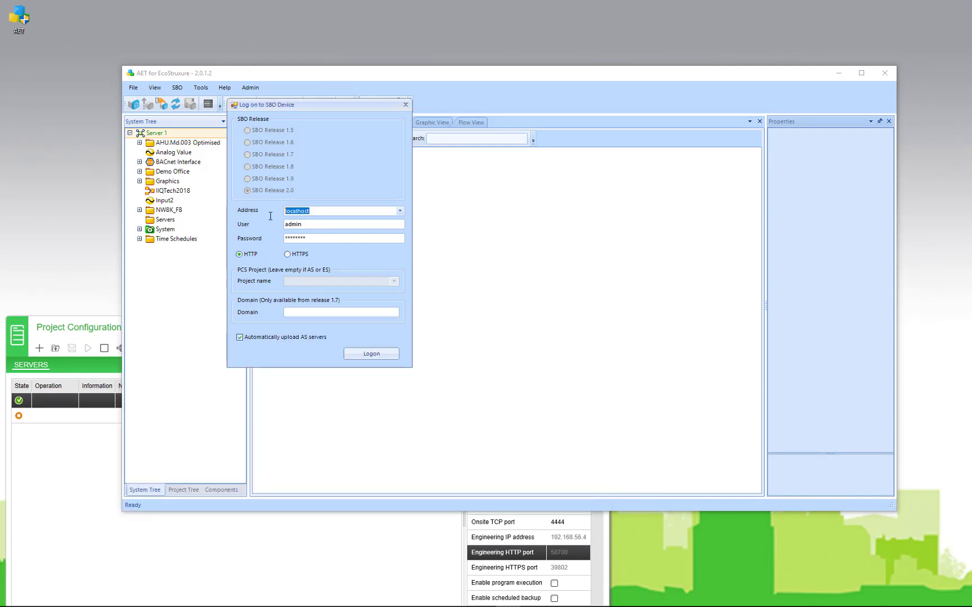
pyautogui.write('192.168.56.4:50700')
pyautogui.click(371, 355)
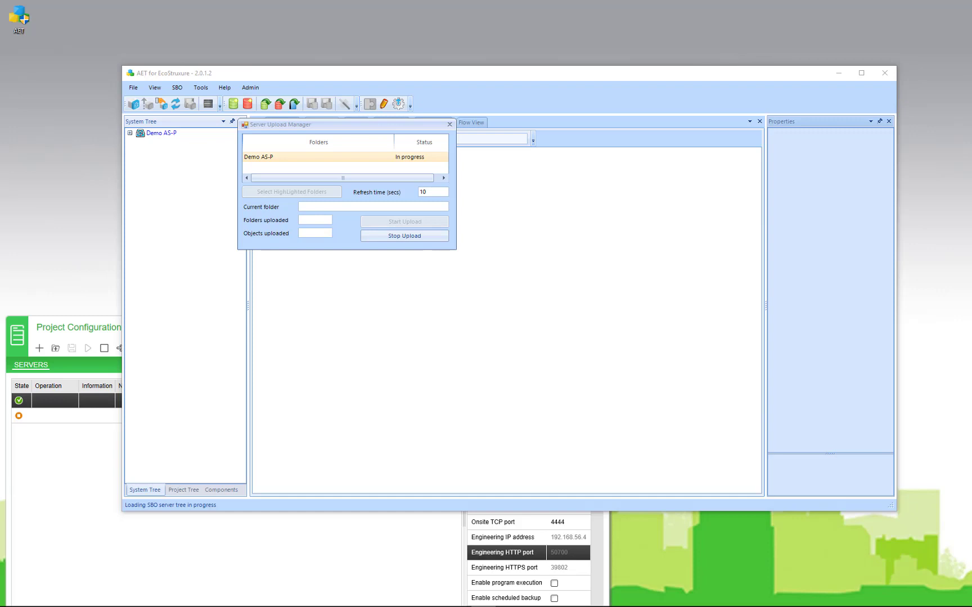
# - Close the Server Upload Manager and expand Demo AS-P to show BACnet Interface, Demo Data, FloorOne_AHU, IO Bus, System
pyautogui.click(110, 333)
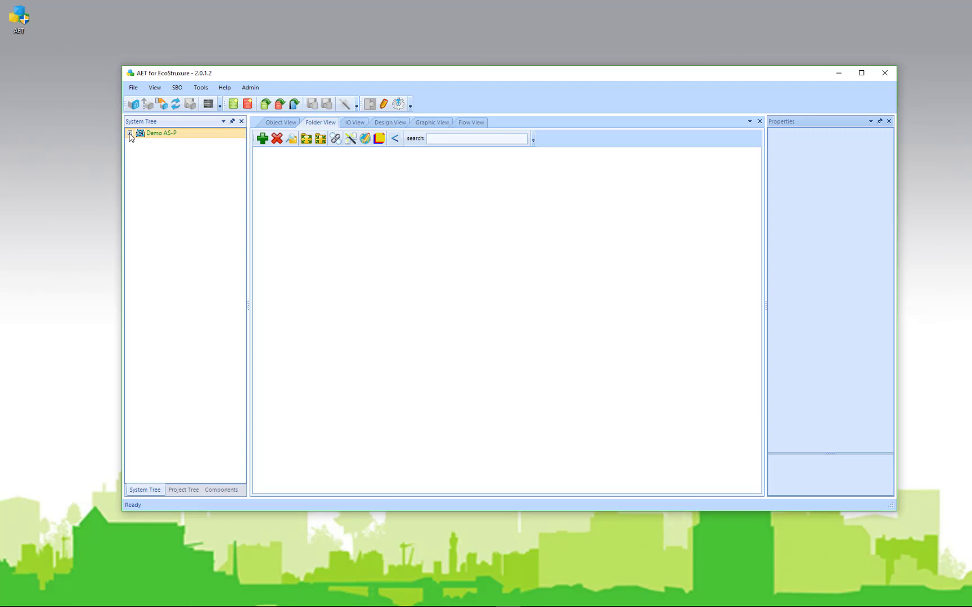
pyautogui.click(129, 133)
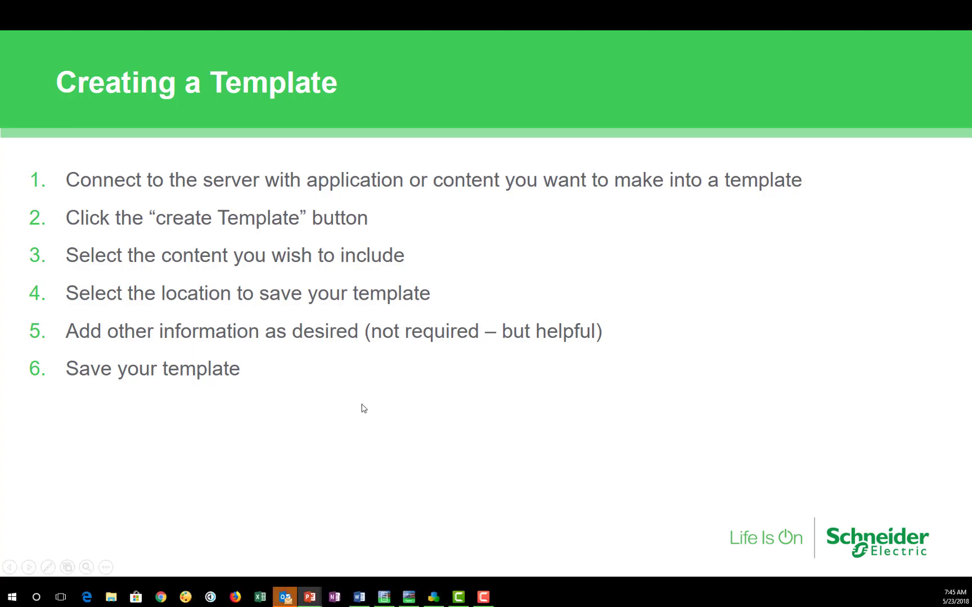
# - Advance the Creating a Template slide to its final 'Hit OK when ready to save' callout
pyautogui.click(362, 408)
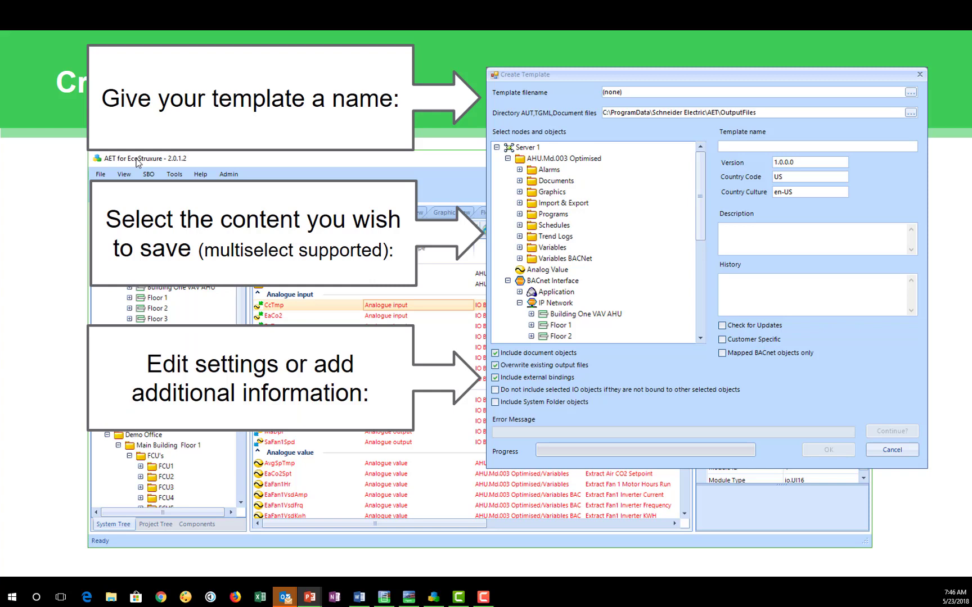
pyautogui.hotkey('alt', 'Tab')
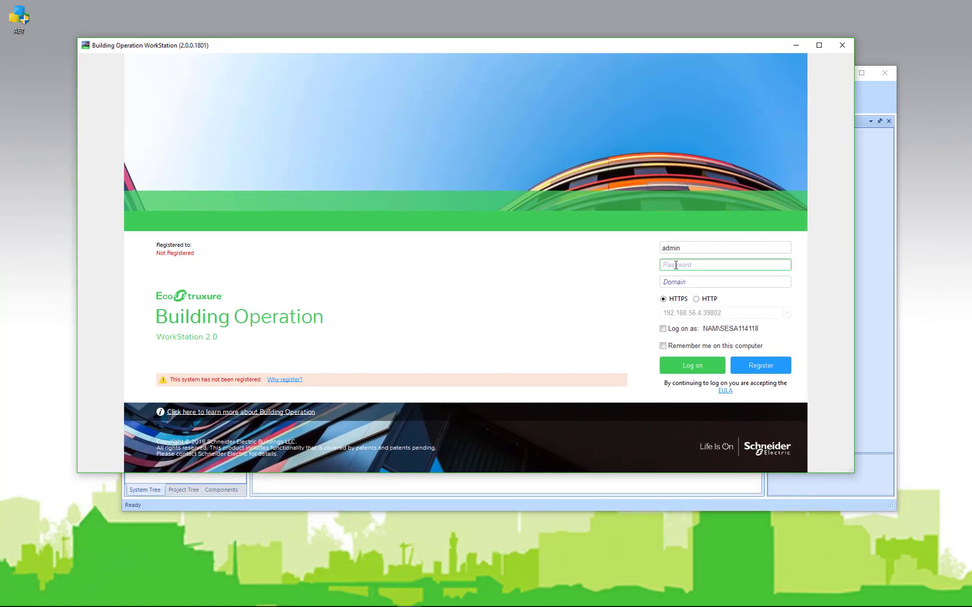
# - Log on to WorkStation with the account password and trust the Demo AS-P security certificate
pyautogui.write('********')
pyautogui.click(697, 370)
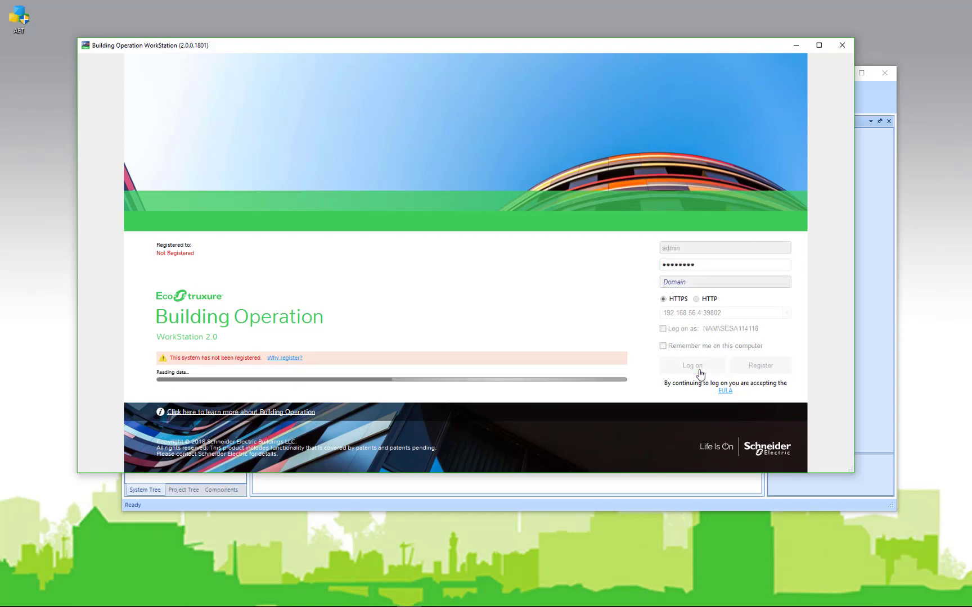
pyautogui.click(563, 343)
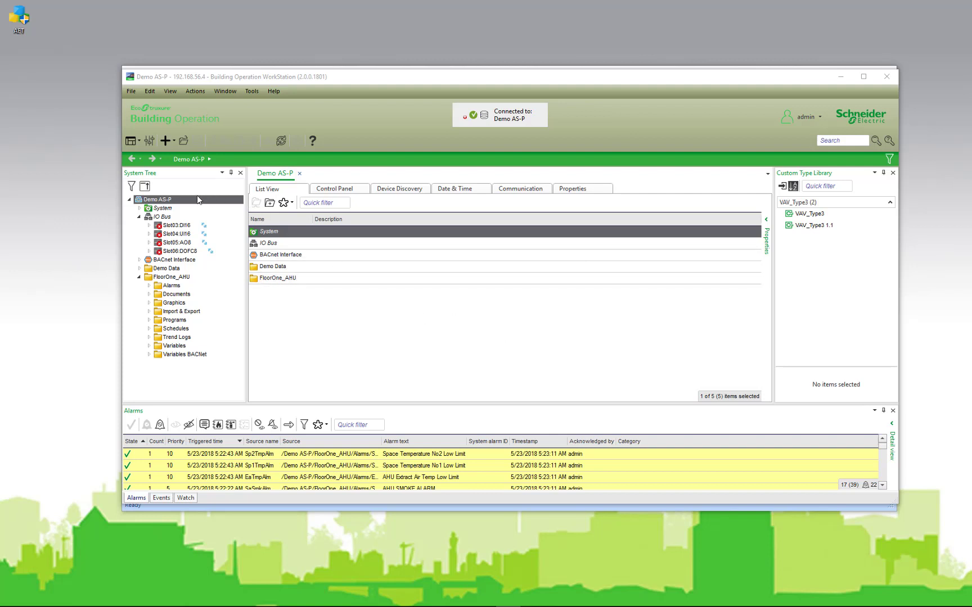
# - Browse FloorOne_AHU's Documents, Programs and Graphics folders and open the Overview AHU graphic
pyautogui.click(168, 276)
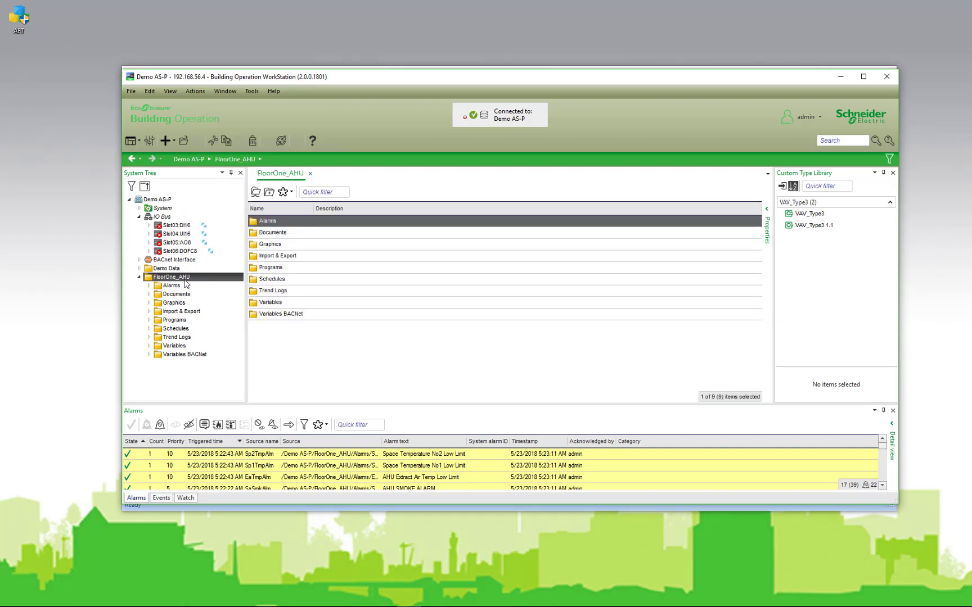
pyautogui.doubleClick(175, 295)
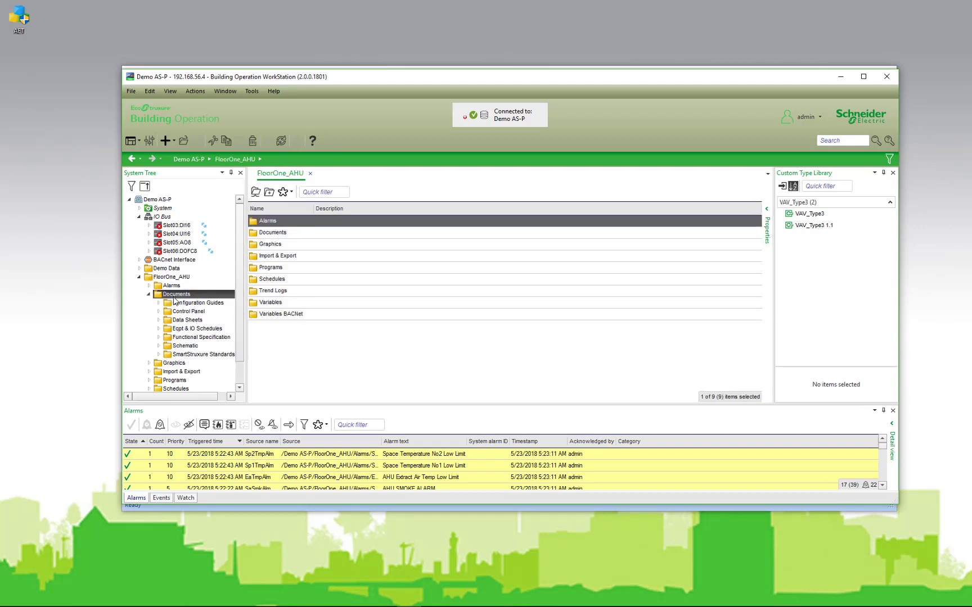
pyautogui.click(179, 381)
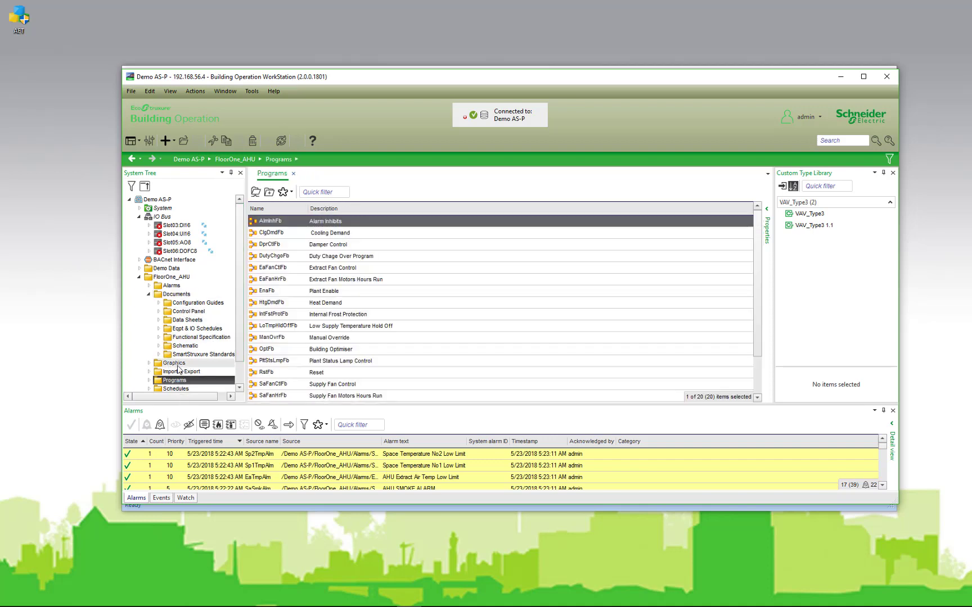
pyautogui.doubleClick(174, 364)
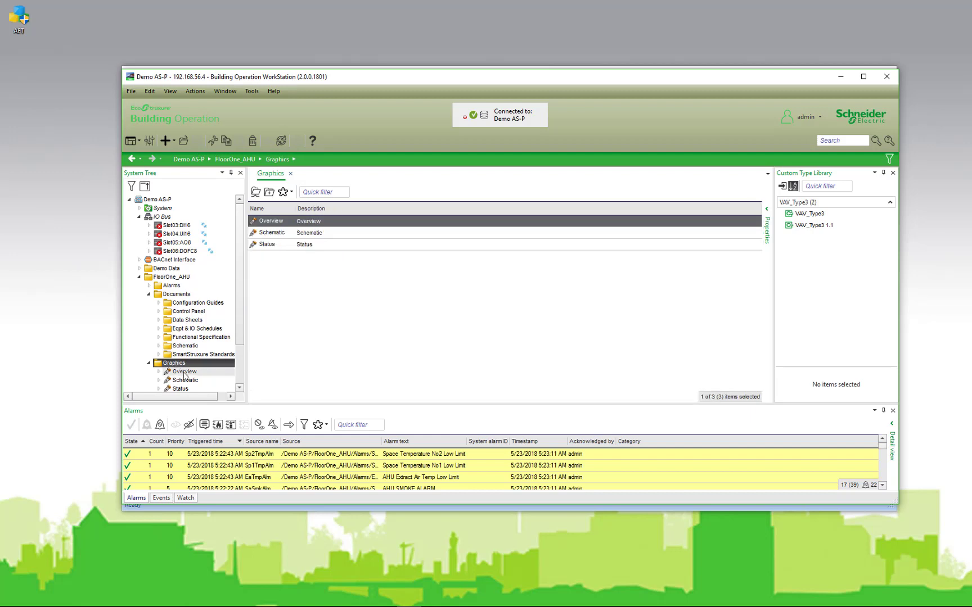
pyautogui.click(181, 371)
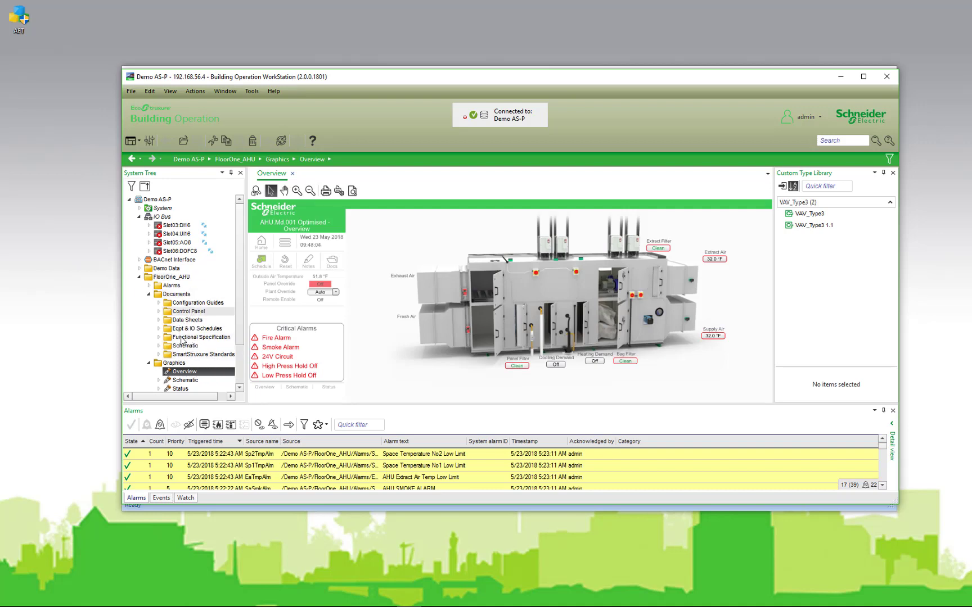
# - Collapse the Graphics, Documents and FloorOne_AHU folders in the System Tree
pyautogui.click(150, 363)
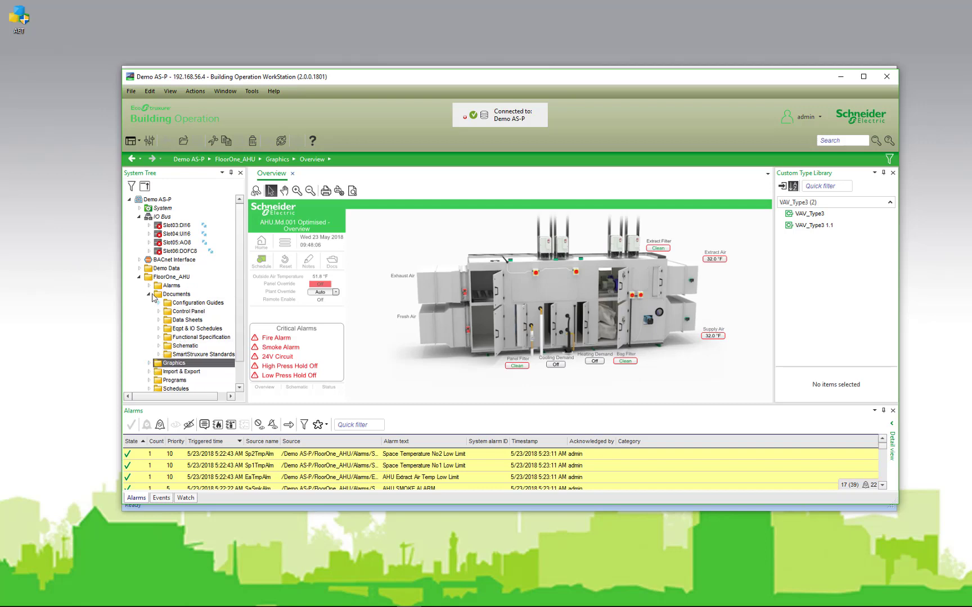
pyautogui.click(149, 294)
pyautogui.click(140, 278)
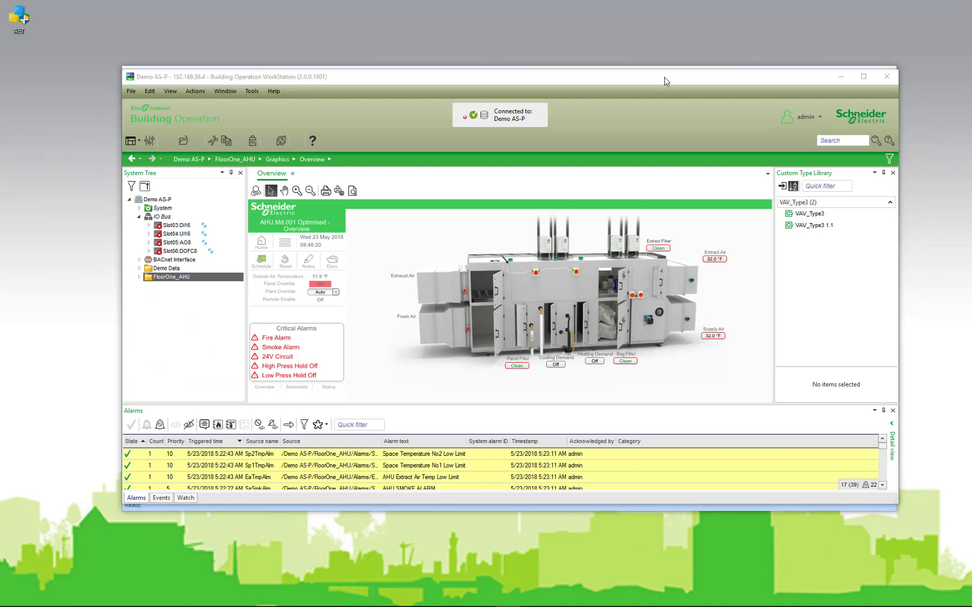
# - Bring AET in front of WorkStation and start a new template from File > New > New Template
pyautogui.moveTo(664, 77); pyautogui.dragTo(0, 71)
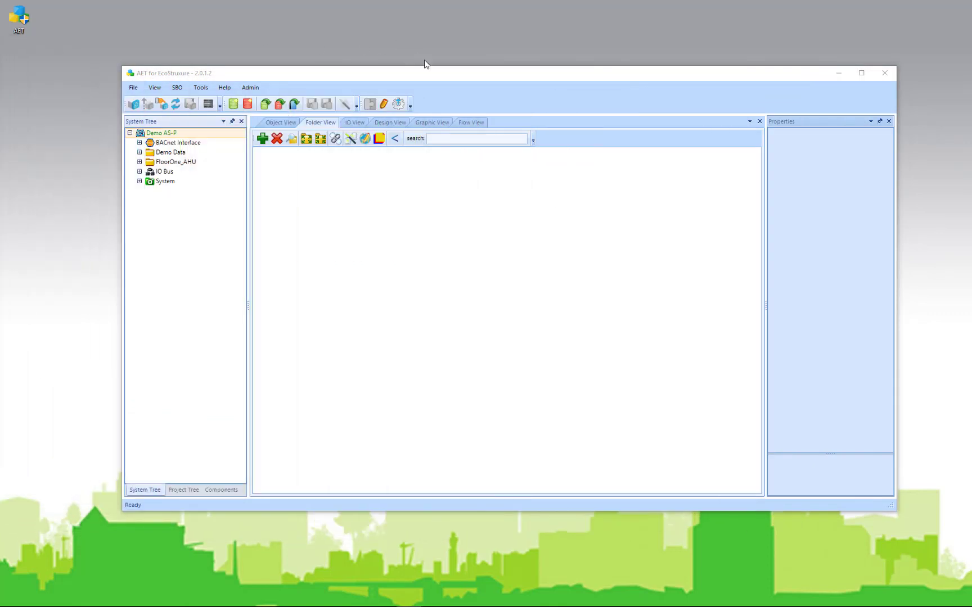
pyautogui.click(451, 76)
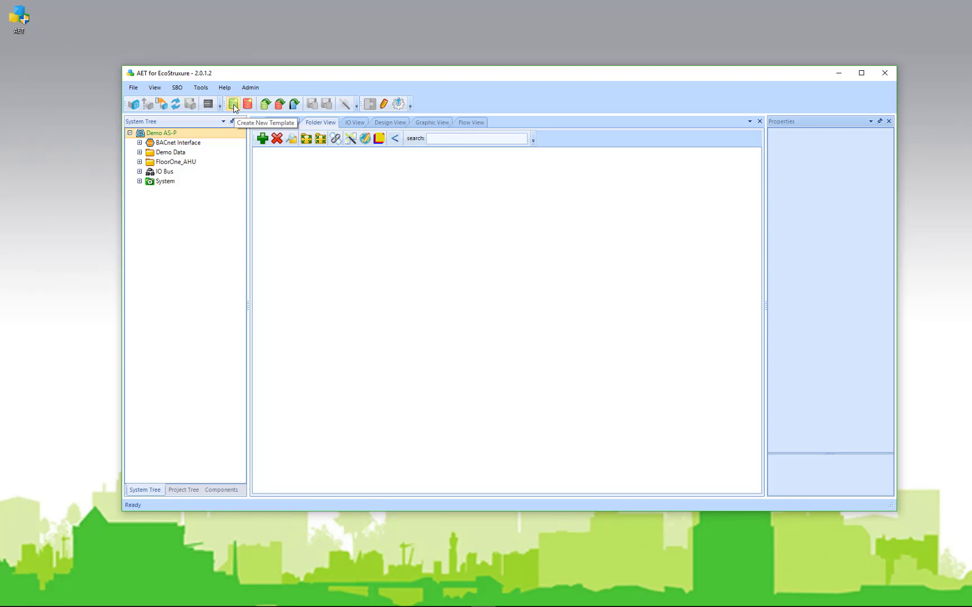
pyautogui.click(133, 88)
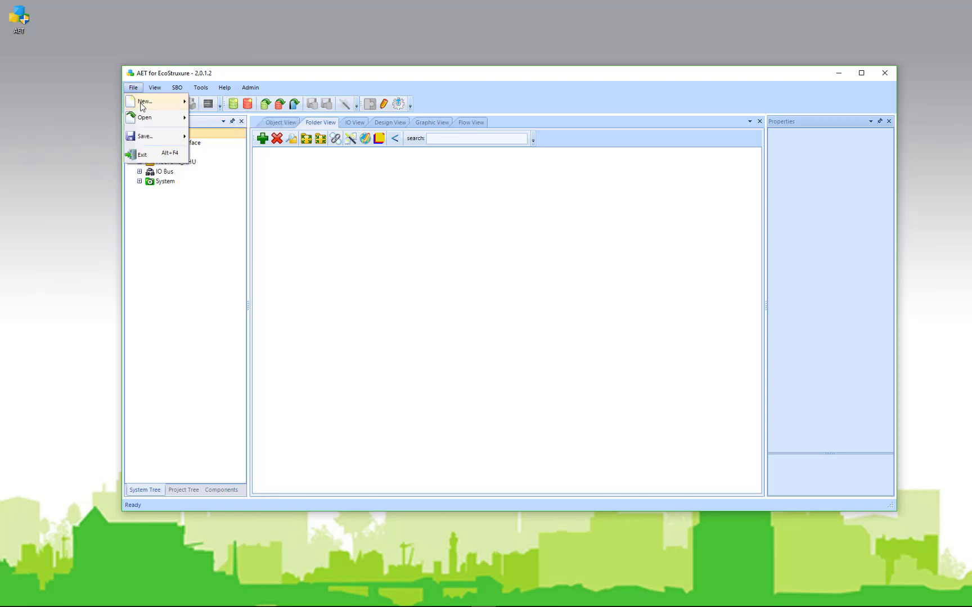
pyautogui.moveTo(141, 105)
pyautogui.click(219, 106)
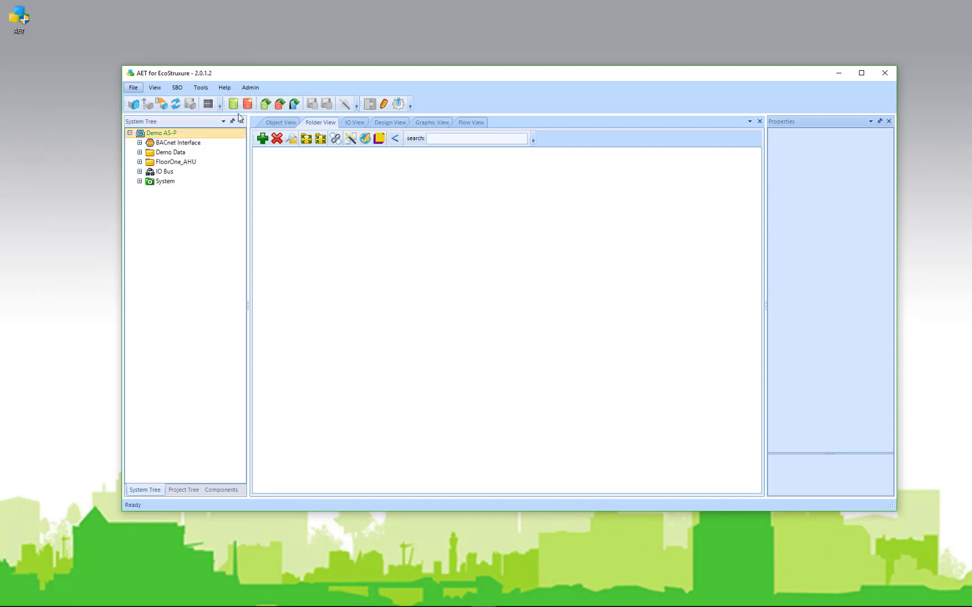
# - Set the template filename to C:\Templates\AHU_ACME.db so the template is named AHU_ACME
pyautogui.moveTo(553, 87); pyautogui.dragTo(560, 88)
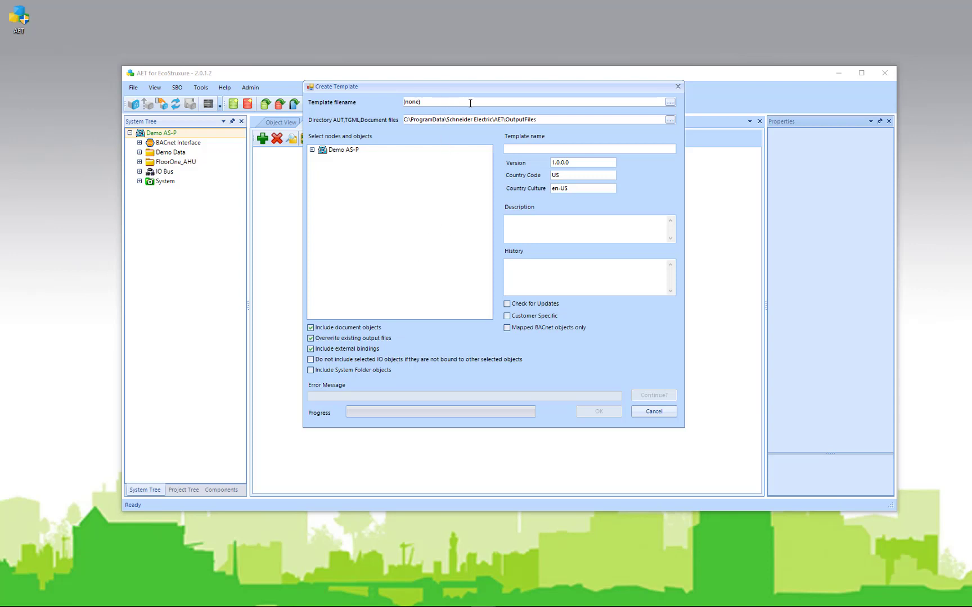
pyautogui.click(671, 102)
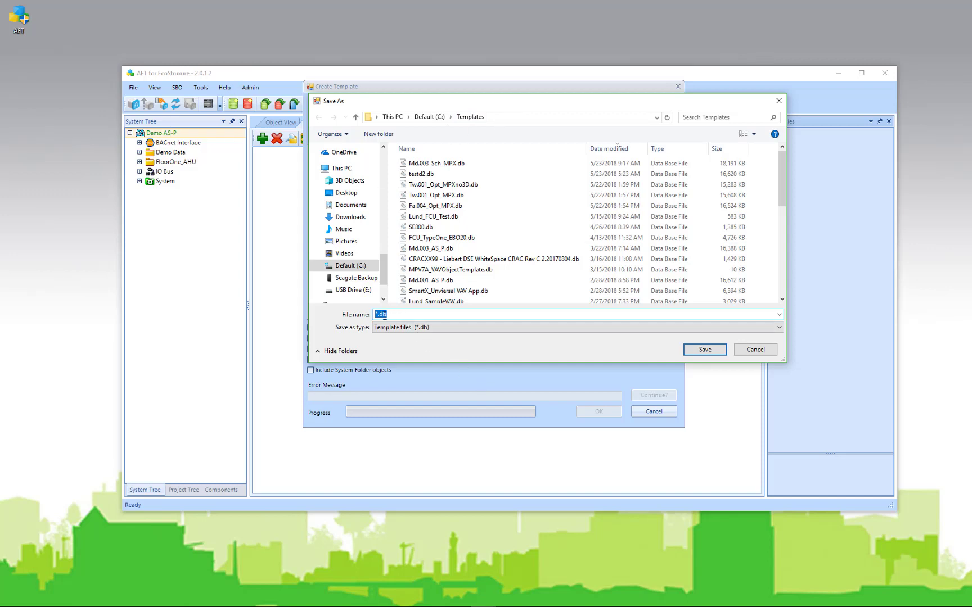
pyautogui.press('Home')
pyautogui.press('Delete')
pyautogui.write('AHU_ACME')
pyautogui.click(698, 348)
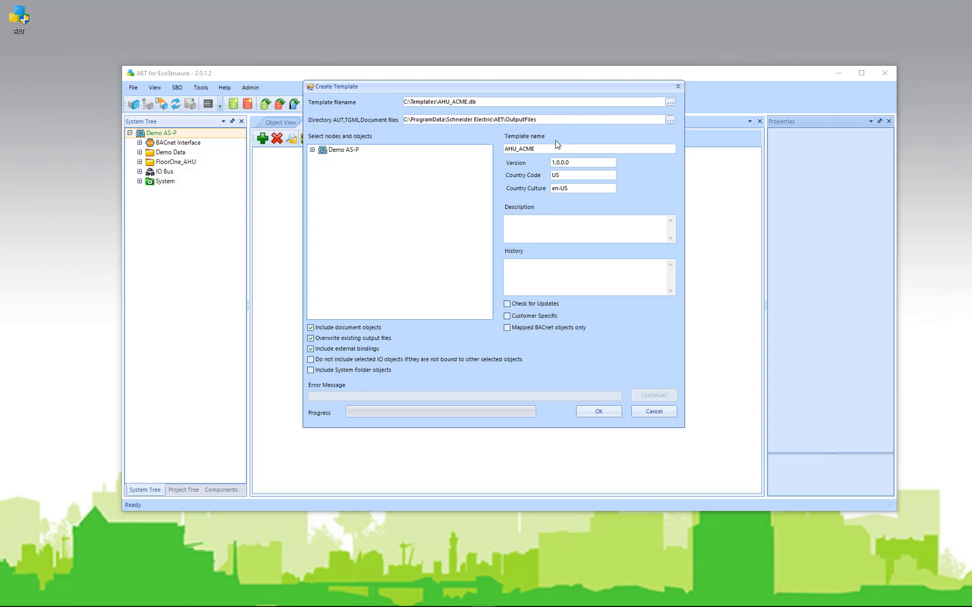
# - Expand Demo AS-P and its FloorOne_AHU folder in the Create Template tree
pyautogui.click(312, 150)
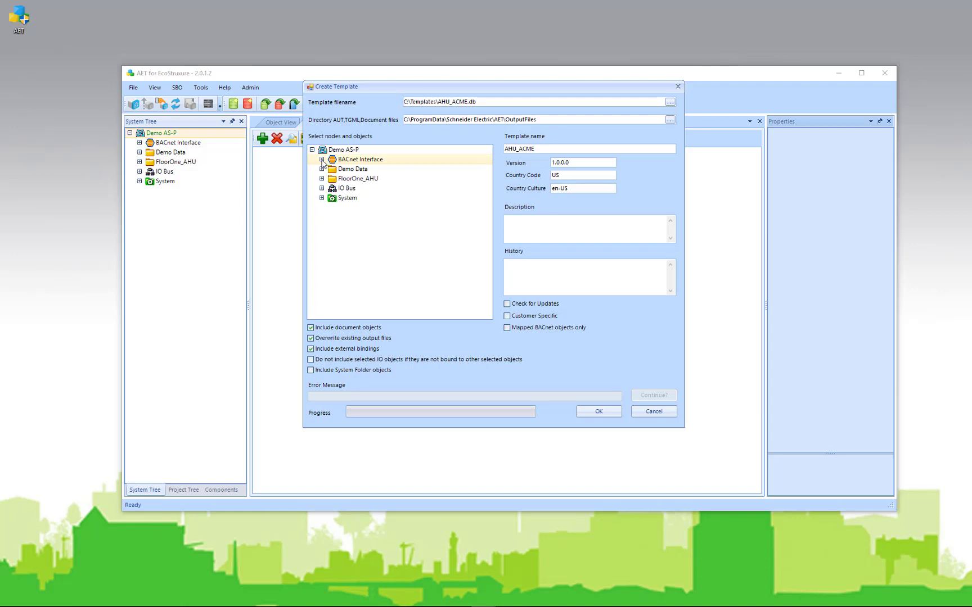
pyautogui.click(322, 159)
pyautogui.click(322, 189)
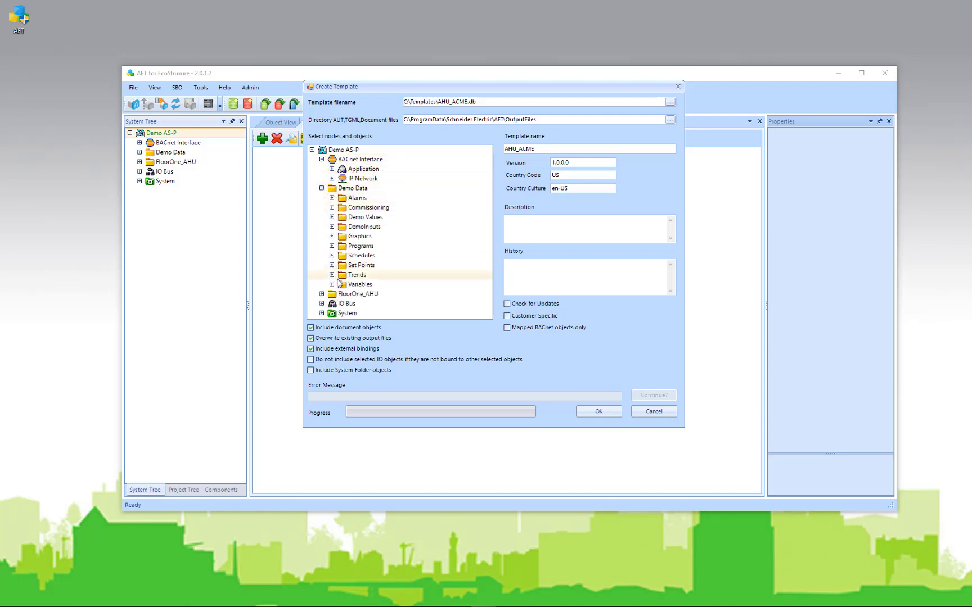
pyautogui.click(322, 188)
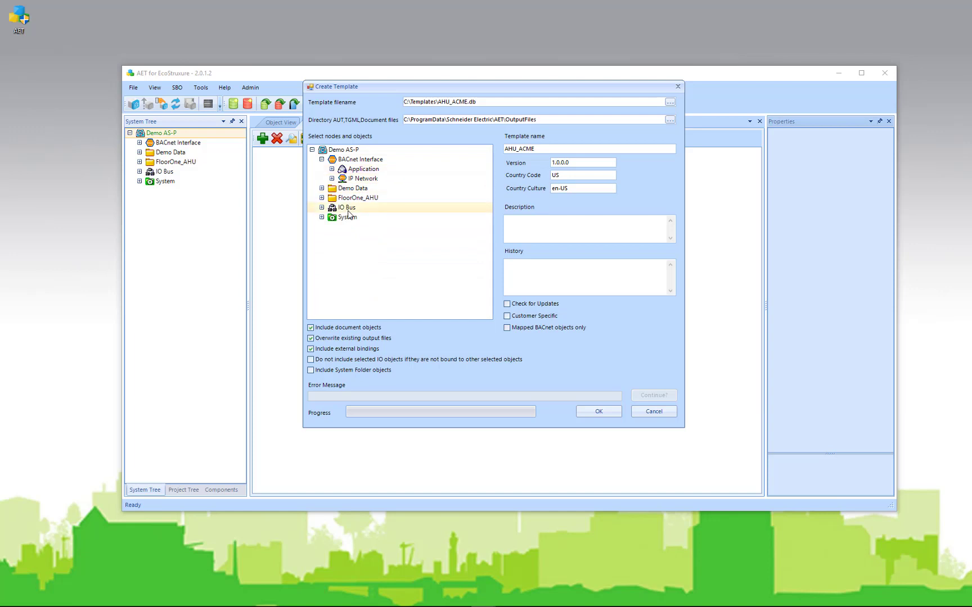
pyautogui.click(322, 198)
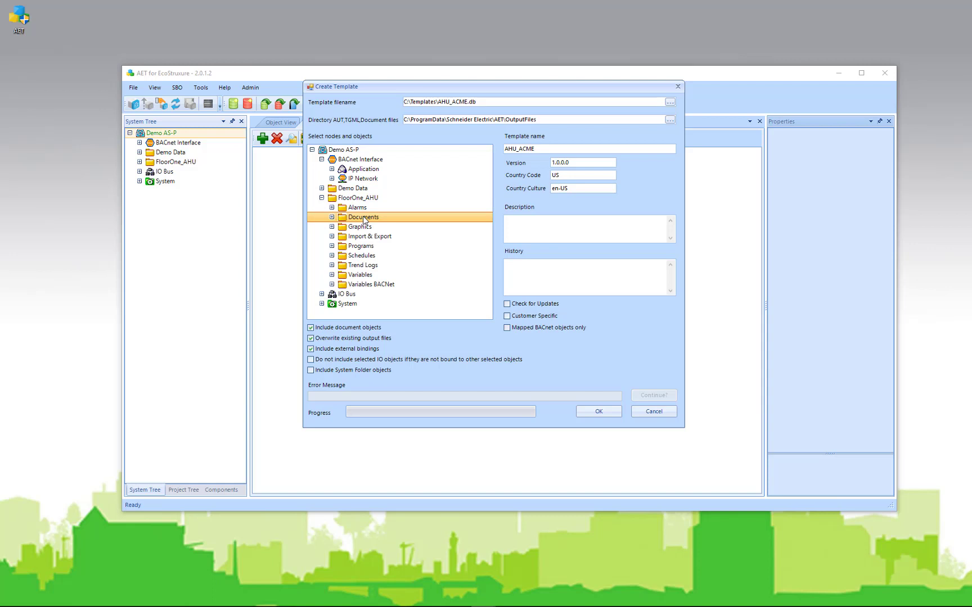
# - Select only FloorOne_AHU, then add IO Bus to the template selection
pyautogui.keyDown('ctrl'); pyautogui.click(364, 256); pyautogui.keyUp('ctrl')
pyautogui.keyDown('ctrl'); pyautogui.click(371, 285); pyautogui.keyUp('ctrl')
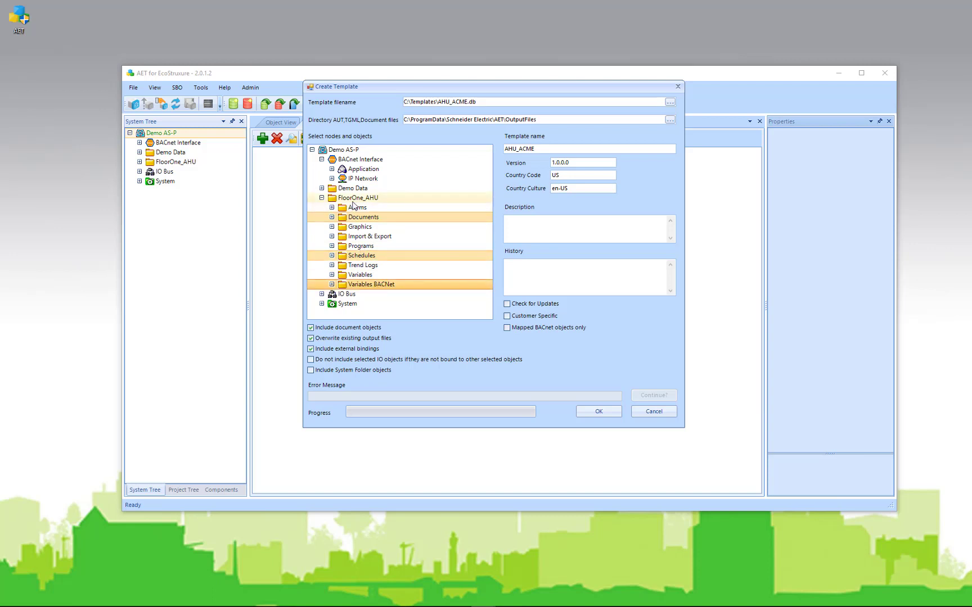
pyautogui.click(354, 199)
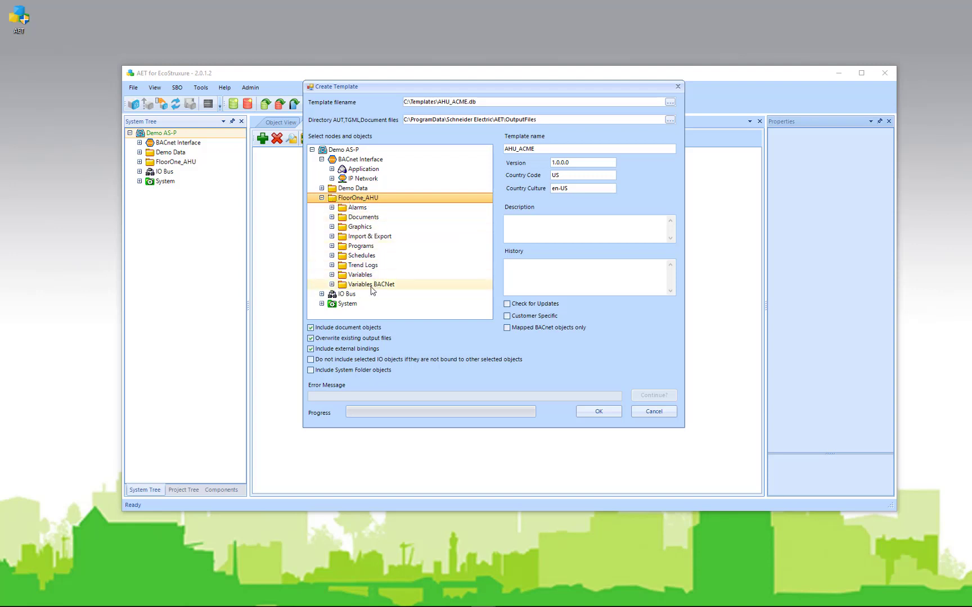
pyautogui.click(322, 294)
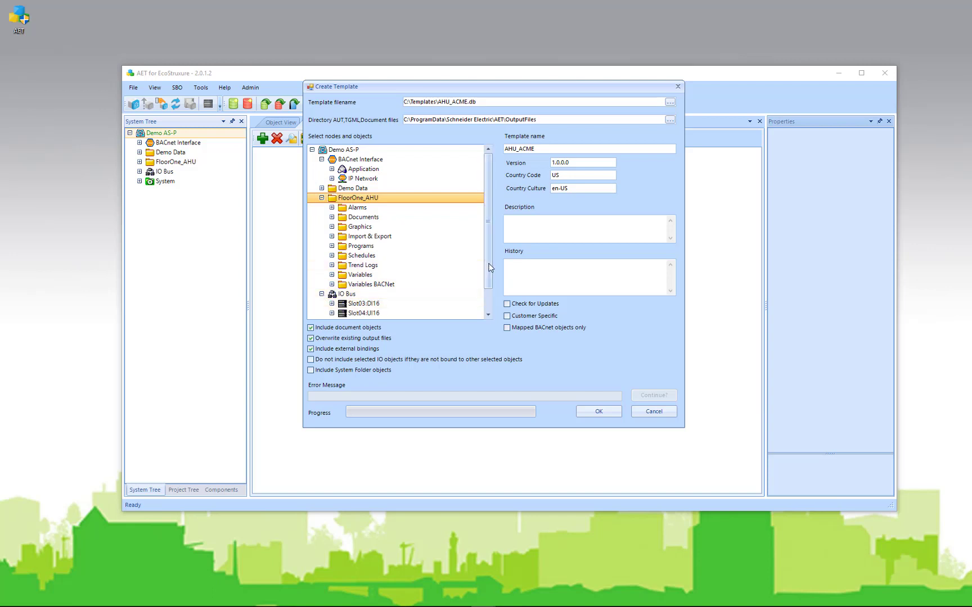
pyautogui.scroll(-2, 489, 297)
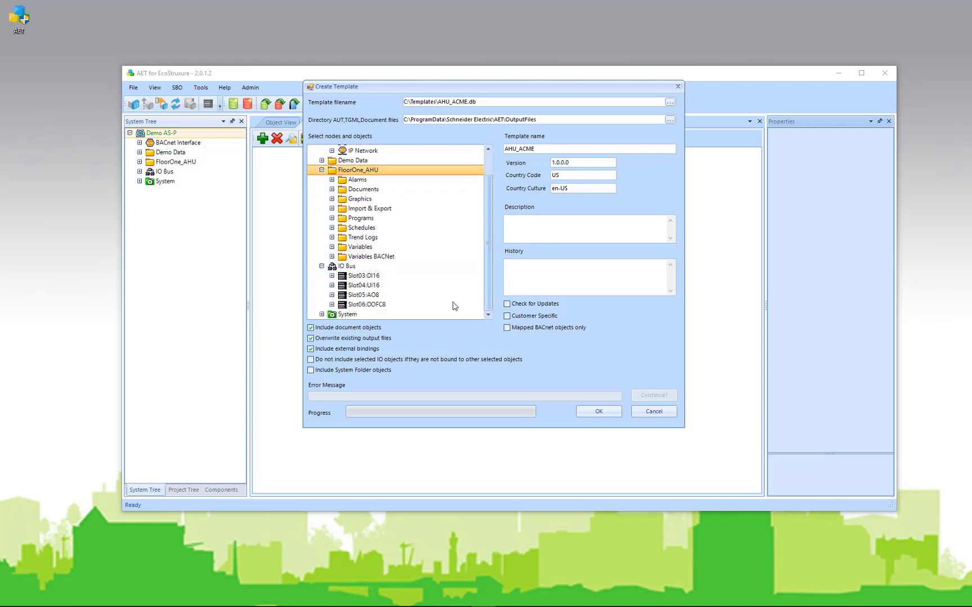
pyautogui.keyDown('ctrl'); pyautogui.click(347, 267); pyautogui.keyUp('ctrl')
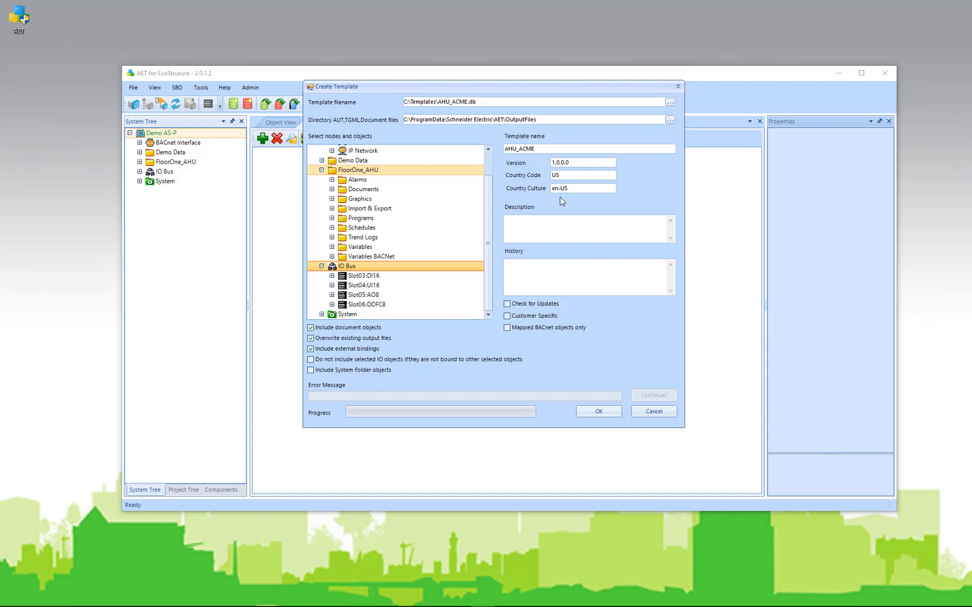
pyautogui.click(577, 223)
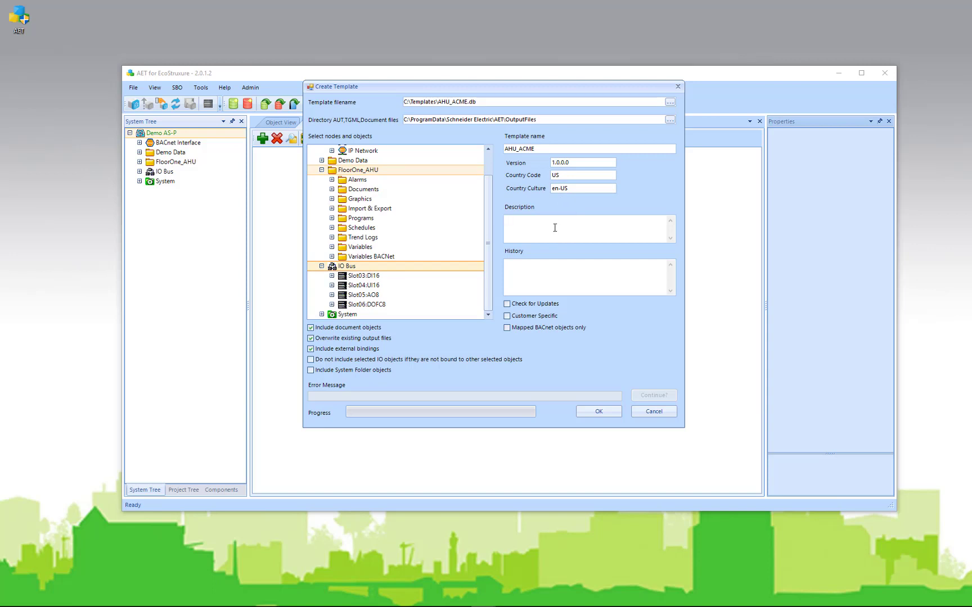
pyautogui.click(519, 266)
# - Confirm the Create Template dialog to build the AHU_ACME.db database
pyautogui.click(597, 411)
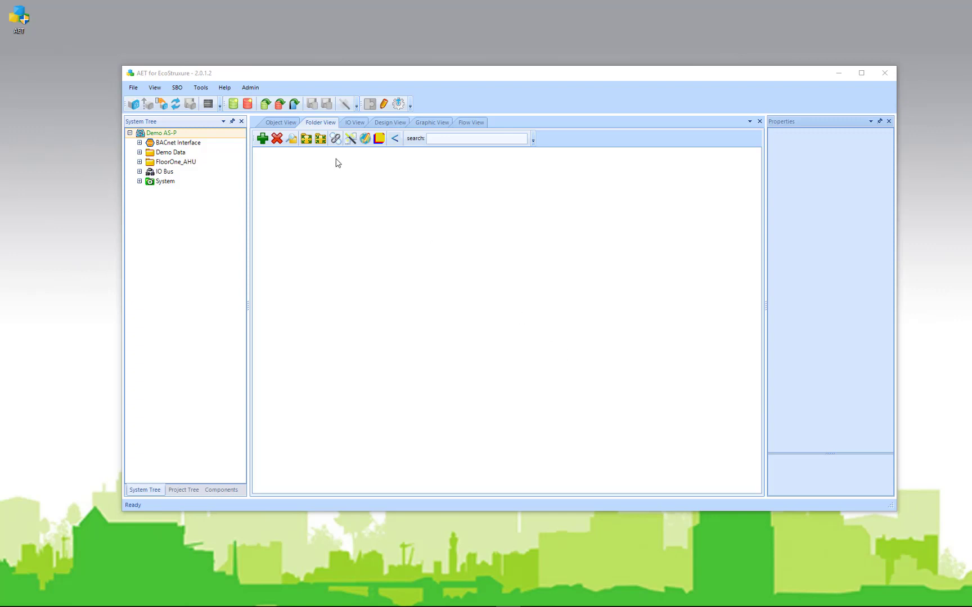
# - Open the AHU_ACME.db template from the Templates folder
pyautogui.click(264, 104)
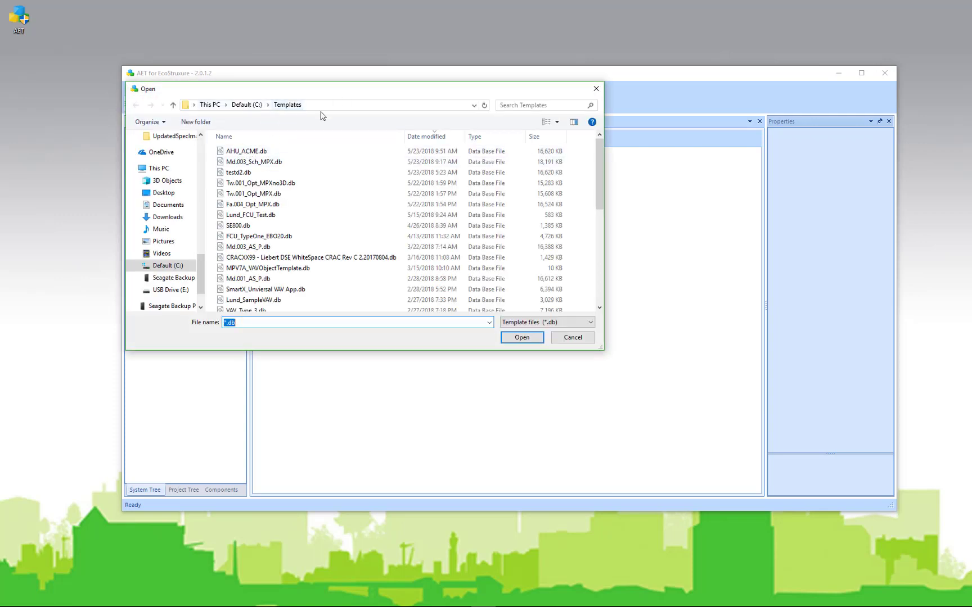
pyautogui.click(248, 152)
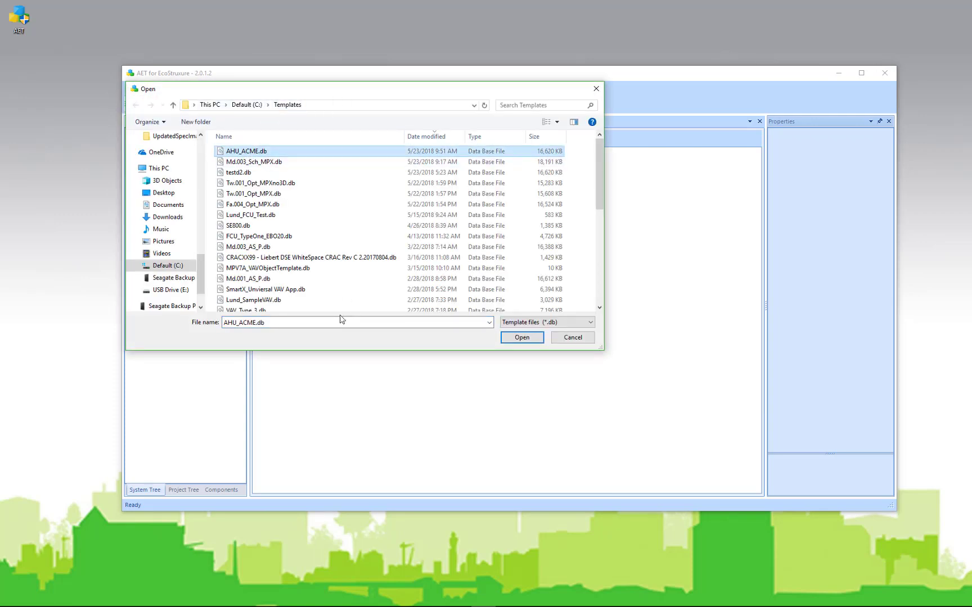
pyautogui.click(518, 338)
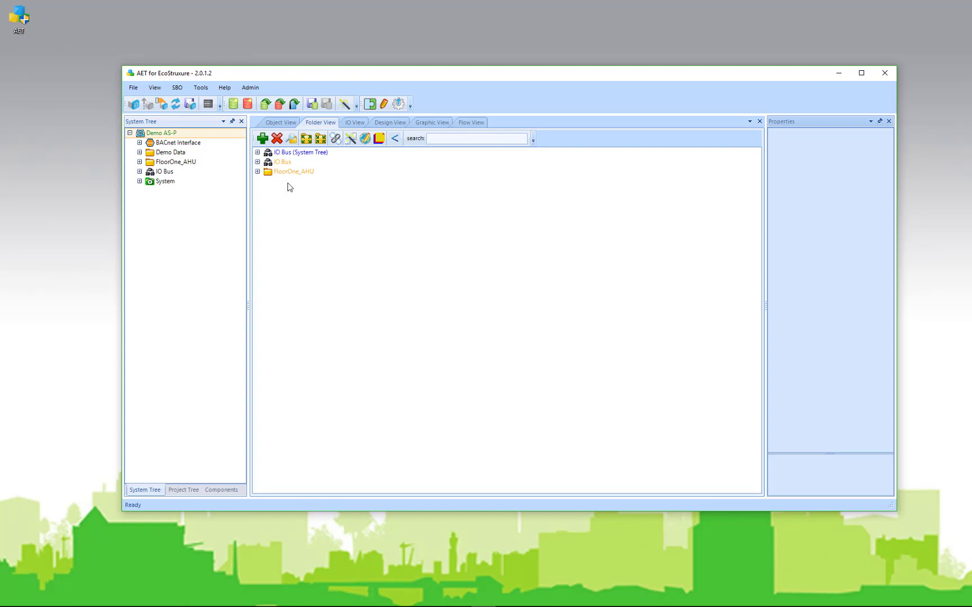
# - Browse the template's Object View list and inspect the WkChgo object's properties
pyautogui.click(278, 123)
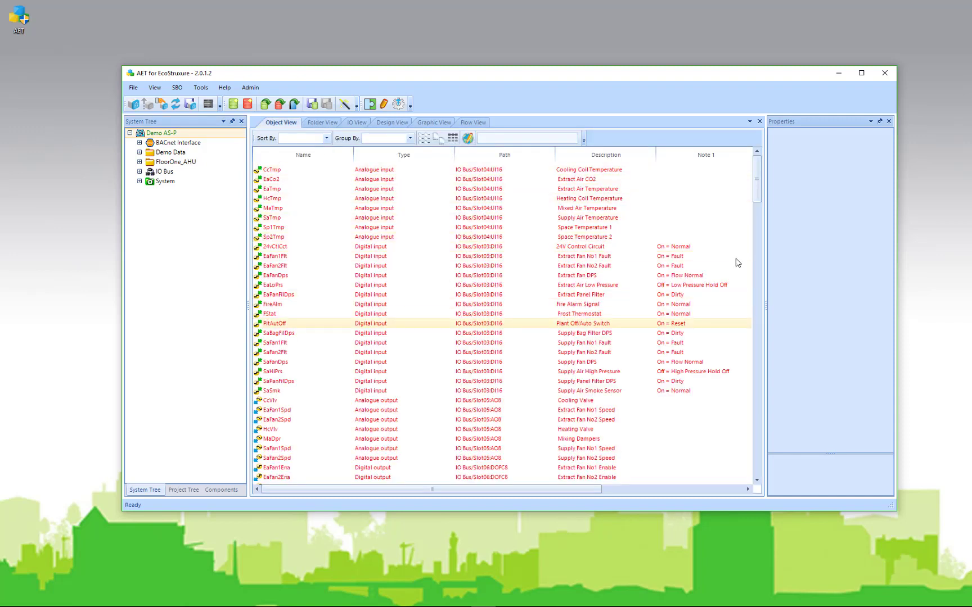
pyautogui.moveTo(759, 169); pyautogui.dragTo(760, 283)
pyautogui.click(495, 242)
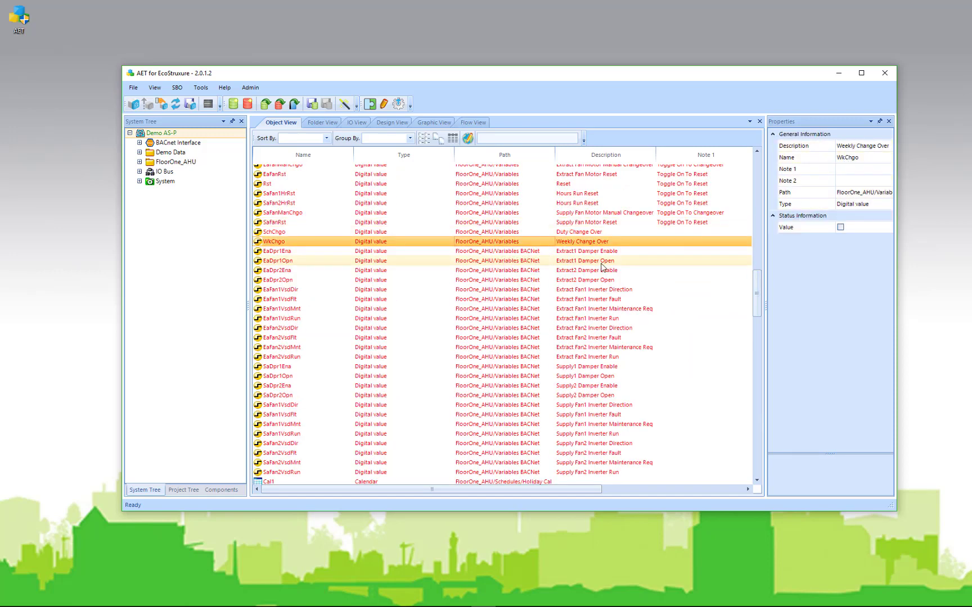
pyautogui.moveTo(758, 280); pyautogui.dragTo(758, 160)
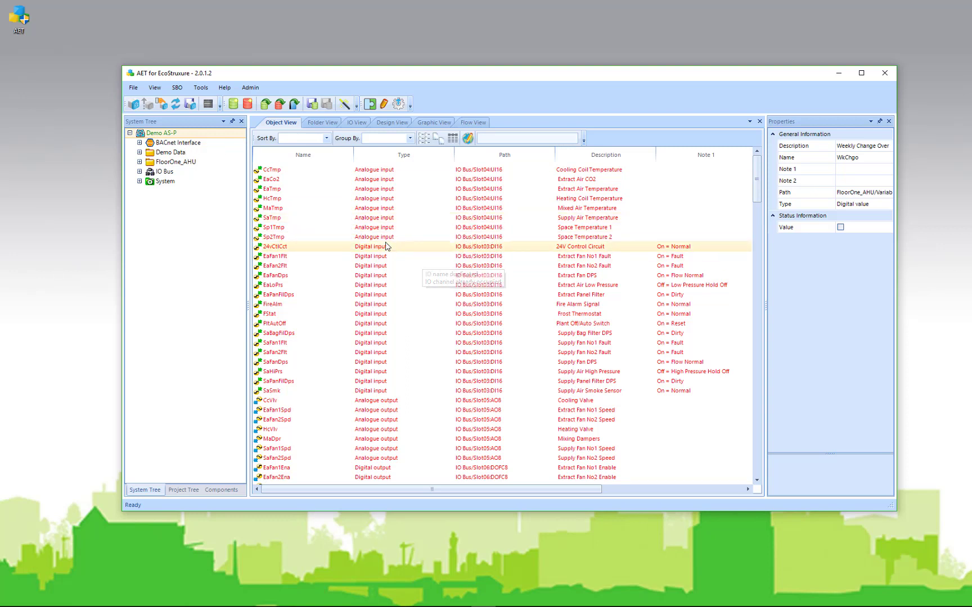
# - In Folder View, expand FloorOne_AHU's subfolders and IO Bus slots Slot03–Slot06
pyautogui.click(321, 124)
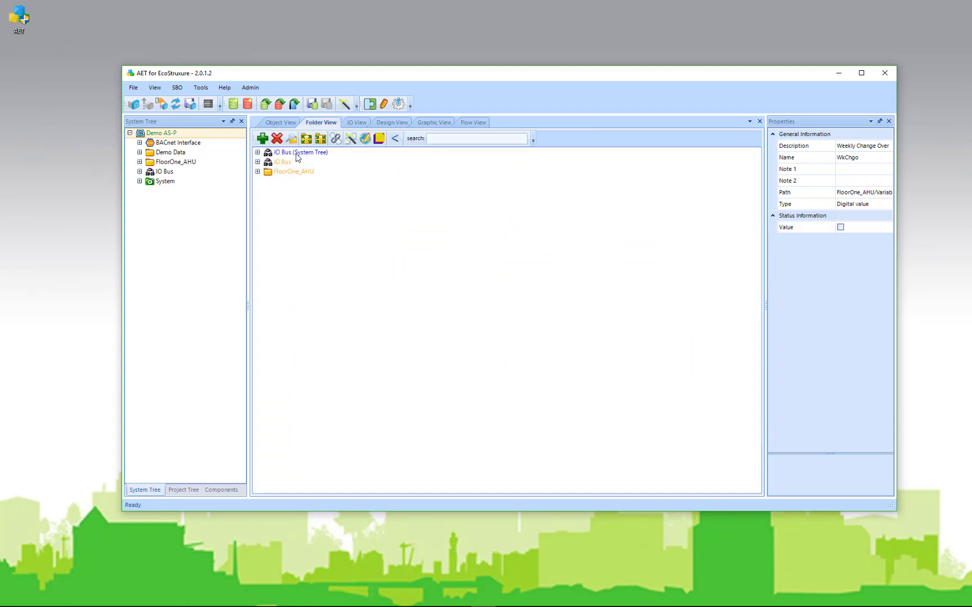
pyautogui.click(257, 171)
pyautogui.click(257, 162)
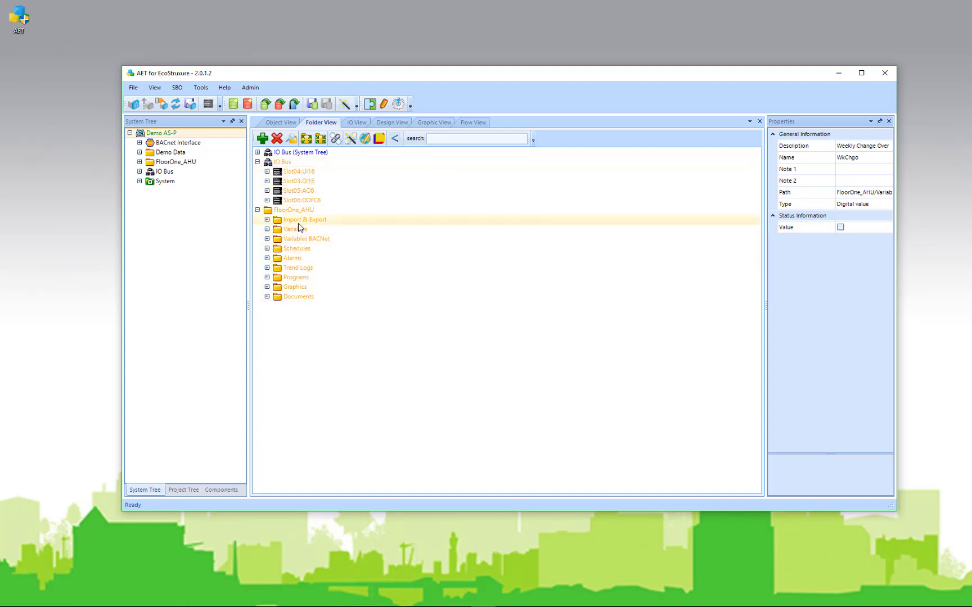
# - Check the template's IO View point list, then show the AHU overview in Graphic View
pyautogui.click(354, 123)
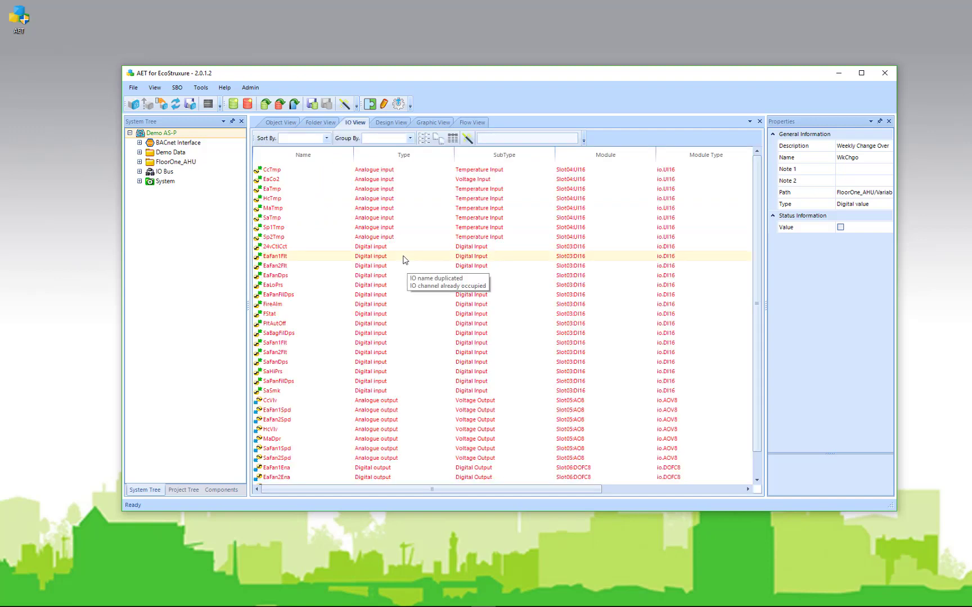
pyautogui.click(430, 123)
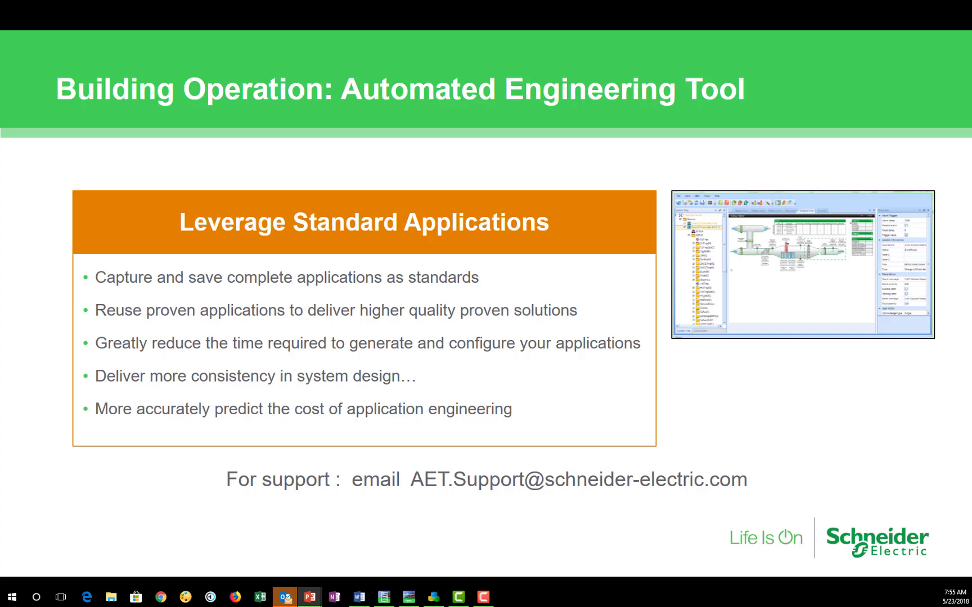
# - Advance two slides through the Exchange portal slide to the final Schneider Electric 'Life Is On' slide
pyautogui.press('Right')
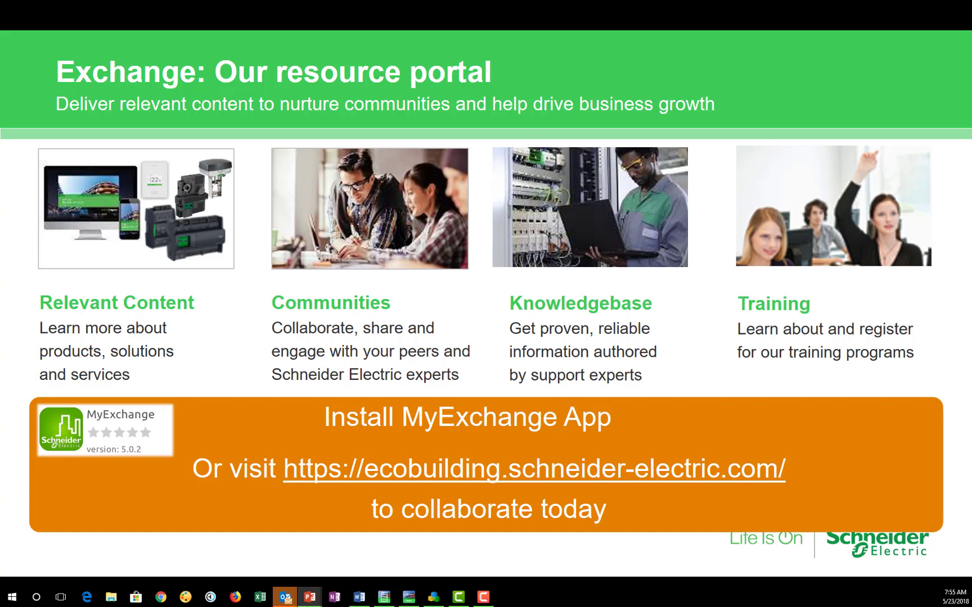
pyautogui.press('Right')
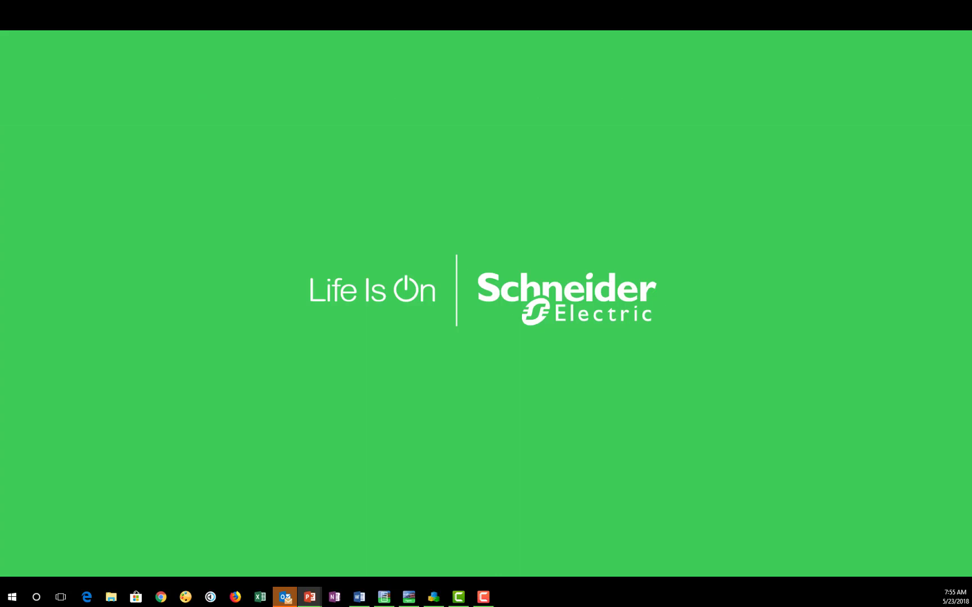